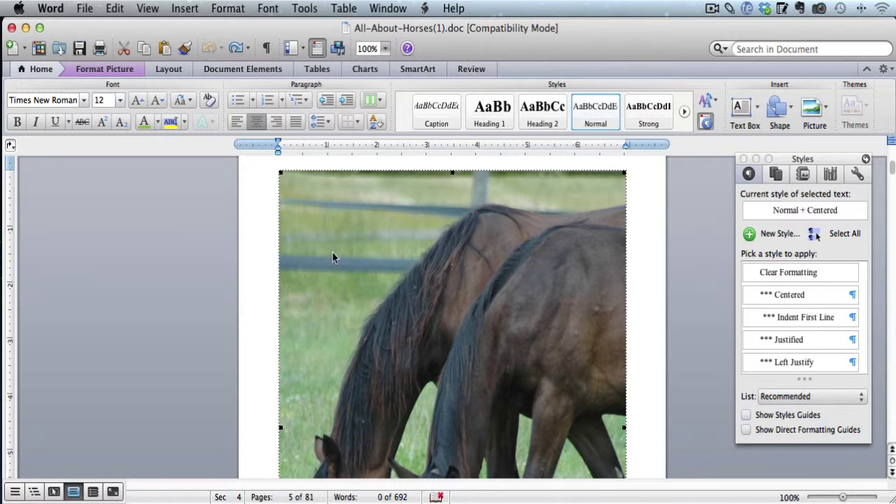
Open the Format Picture dialog for the horse photo and view its Picture tab.
scroll(332, 257, down, 10)
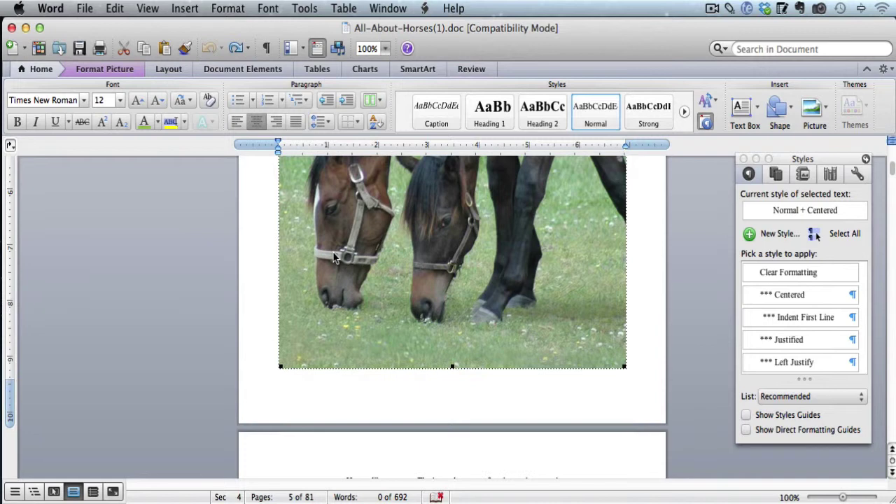
scroll(334, 257, up, 2)
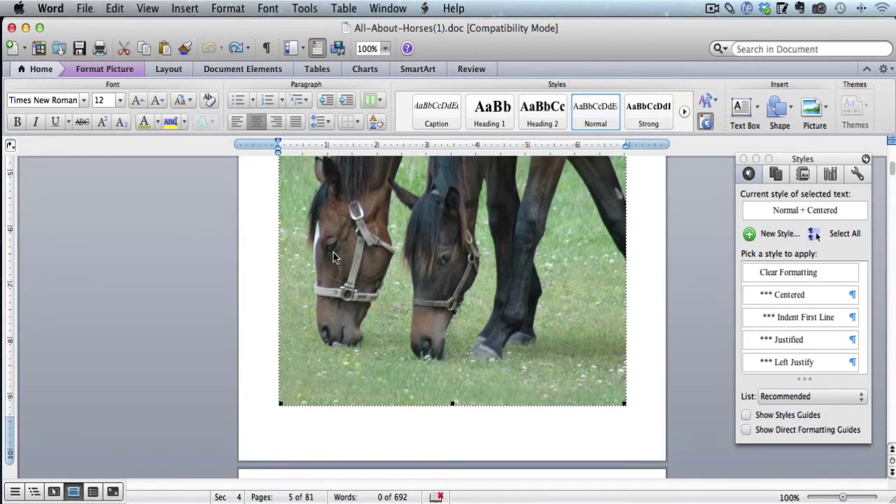
scroll(333, 253, up, 9)
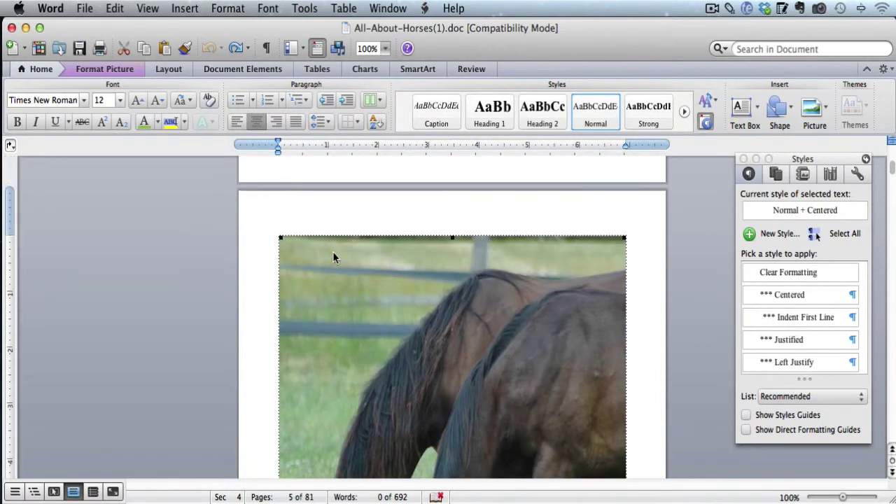
scroll(333, 256, down, 1)
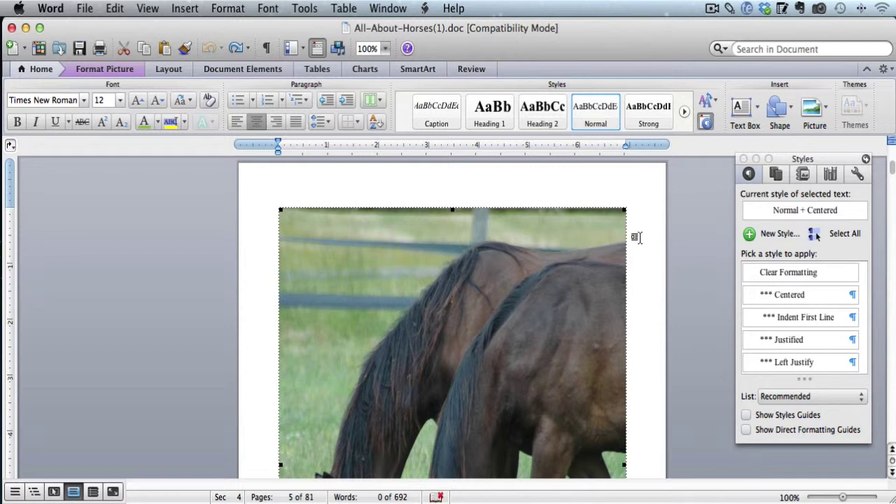
scroll(635, 237, down, 1)
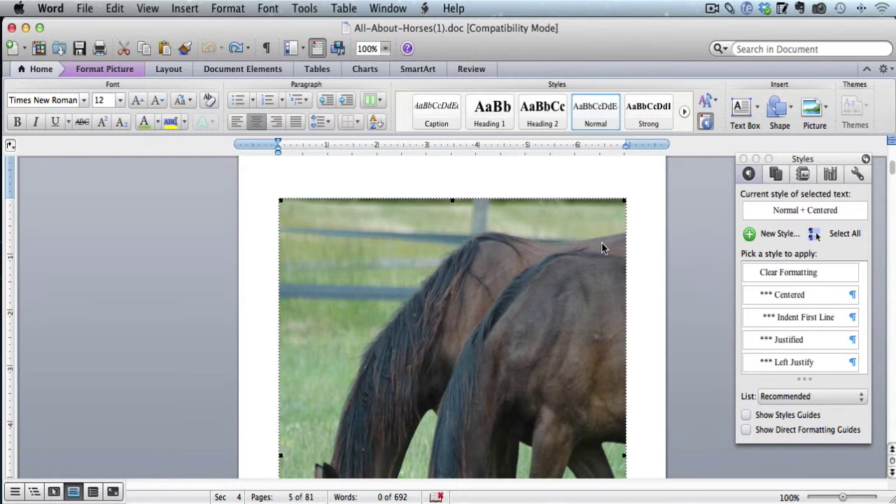
scroll(490, 242, down, 5)
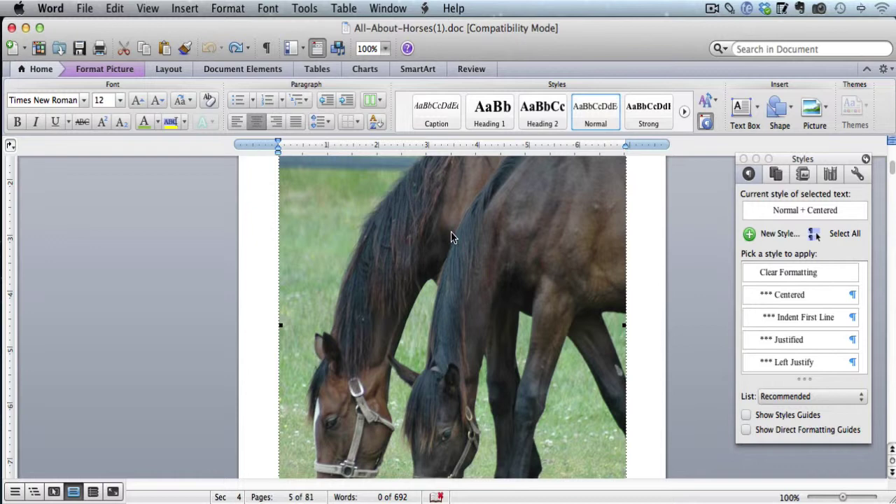
right_click(452, 232)
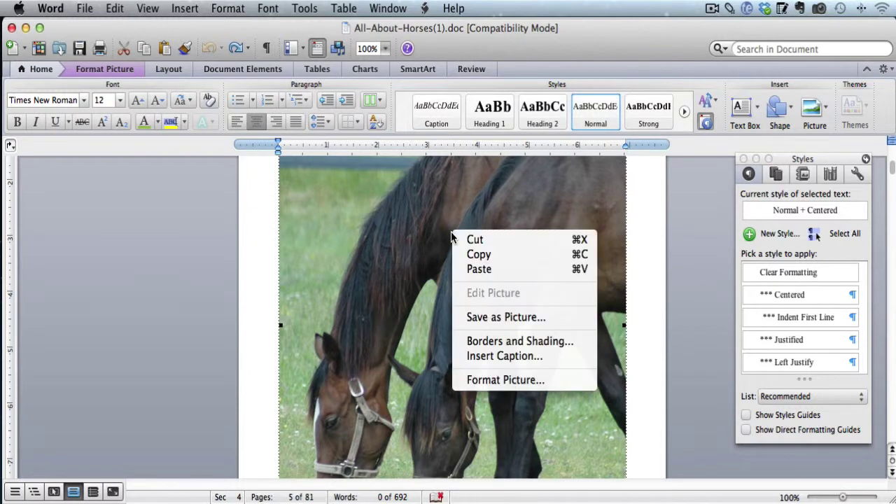
click(505, 380)
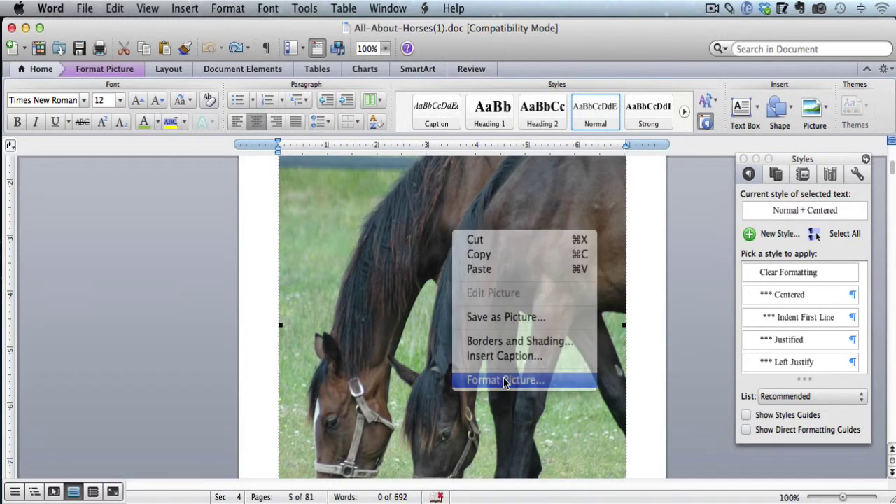
click(587, 165)
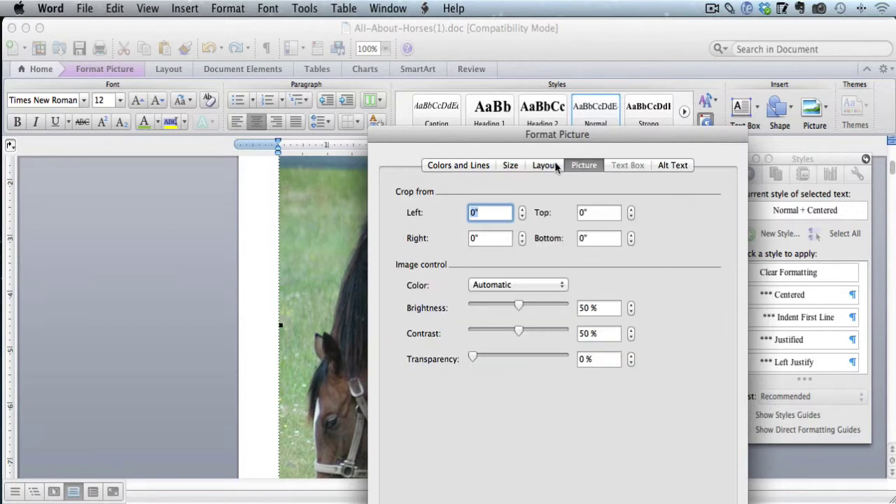
Reposition the dialog and view the Size tab: 9.24" high, 6.93" wide, 53% scale.
drag(586, 136, 524, 68)
mouse_move(443, 86)
mouse_down()
mouse_move(451, 80)
mouse_move(464, 92)
mouse_move(436, 106)
mouse_move(470, 91)
mouse_up()
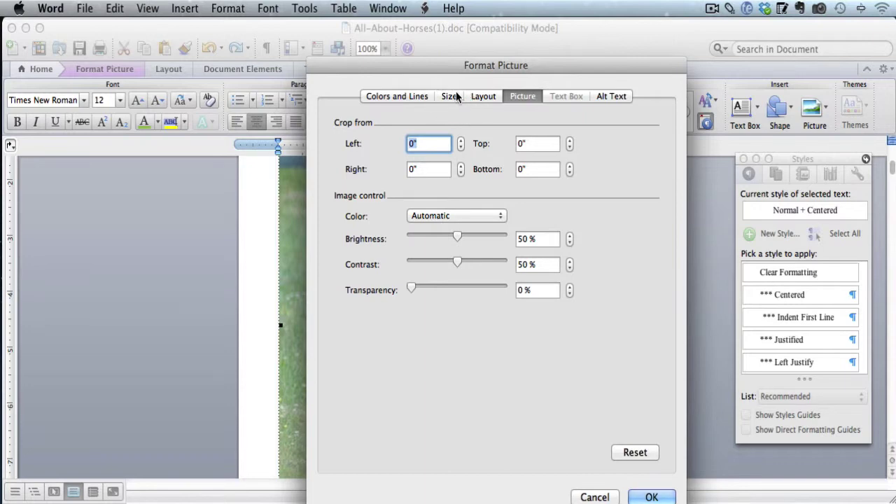
click(453, 93)
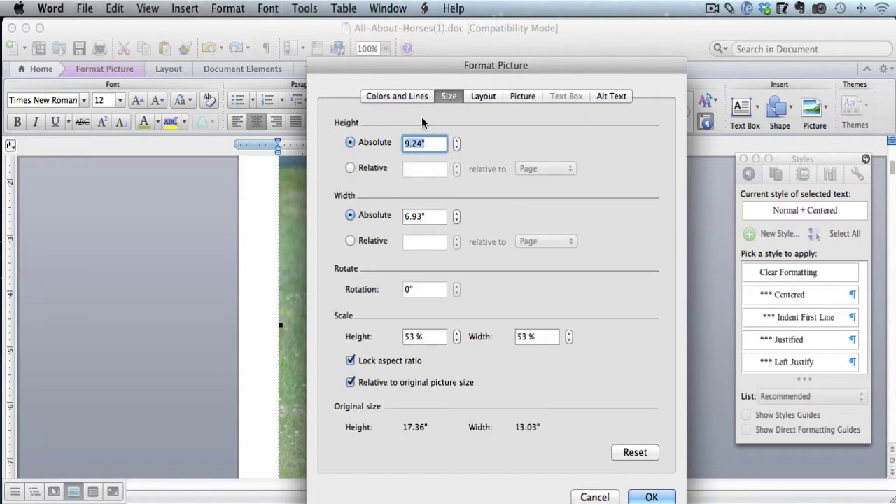
mouse_move(400, 116)
mouse_down()
mouse_move(333, 109)
mouse_move(327, 201)
mouse_move(358, 266)
mouse_move(474, 262)
mouse_move(481, 155)
mouse_move(400, 115)
mouse_up()
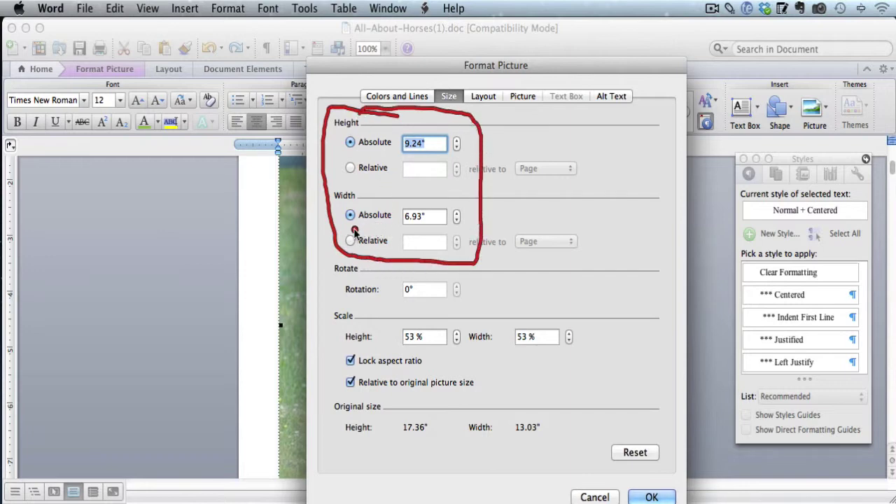
mouse_move(353, 230)
mouse_down()
mouse_move(460, 231)
mouse_move(469, 209)
mouse_move(338, 193)
mouse_move(357, 233)
mouse_up()
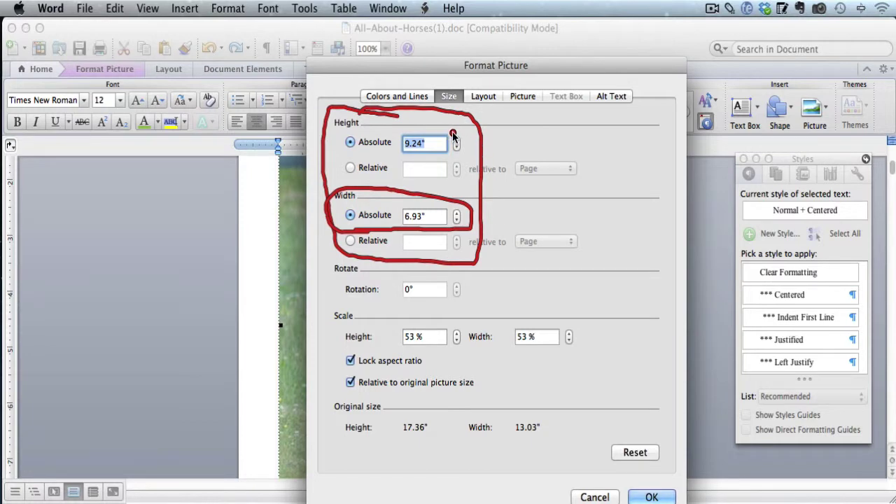
mouse_move(450, 136)
mouse_down()
mouse_move(442, 144)
mouse_move(447, 133)
mouse_move(354, 123)
mouse_move(339, 171)
mouse_move(467, 161)
mouse_move(426, 127)
mouse_move(392, 128)
mouse_up()
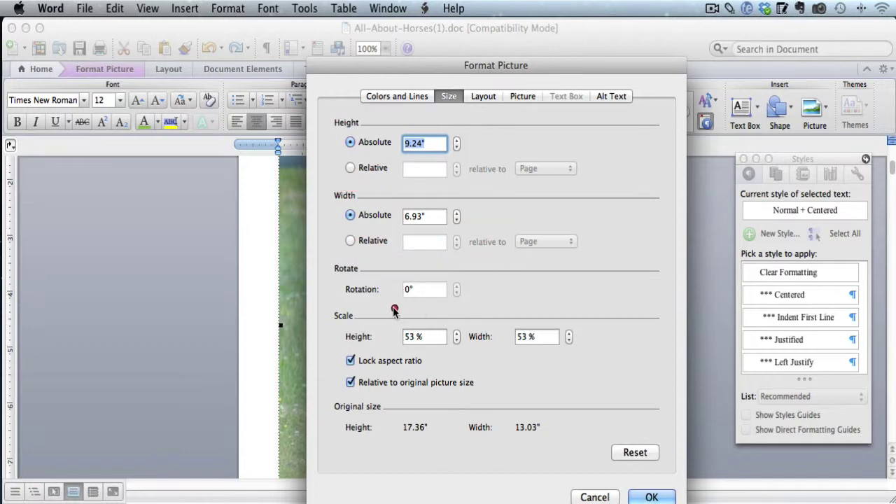
mouse_move(390, 303)
mouse_down()
mouse_move(321, 308)
mouse_move(316, 340)
mouse_move(331, 412)
mouse_move(648, 378)
mouse_move(430, 294)
mouse_move(323, 307)
mouse_up()
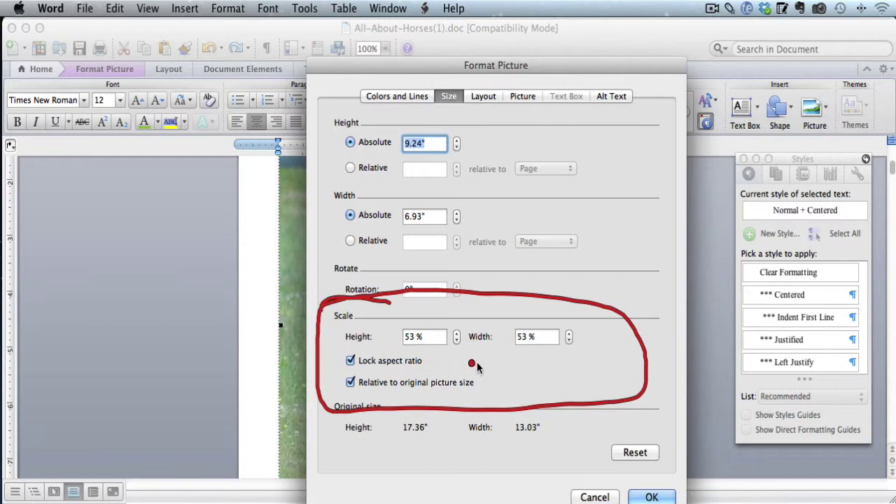
mouse_move(476, 362)
mouse_down()
mouse_move(371, 381)
mouse_move(332, 367)
mouse_move(394, 351)
mouse_move(471, 360)
mouse_up()
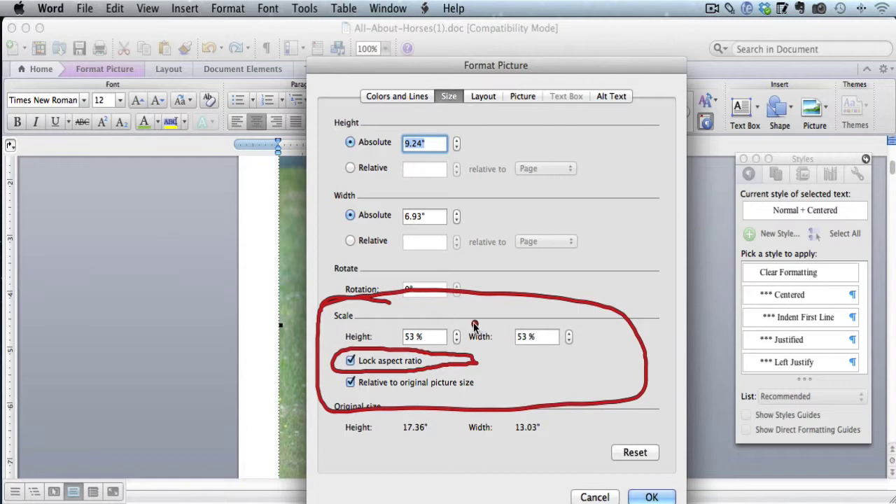
mouse_move(463, 324)
mouse_down()
mouse_move(450, 327)
mouse_move(451, 355)
mouse_move(478, 329)
mouse_move(445, 326)
mouse_move(461, 350)
mouse_up()
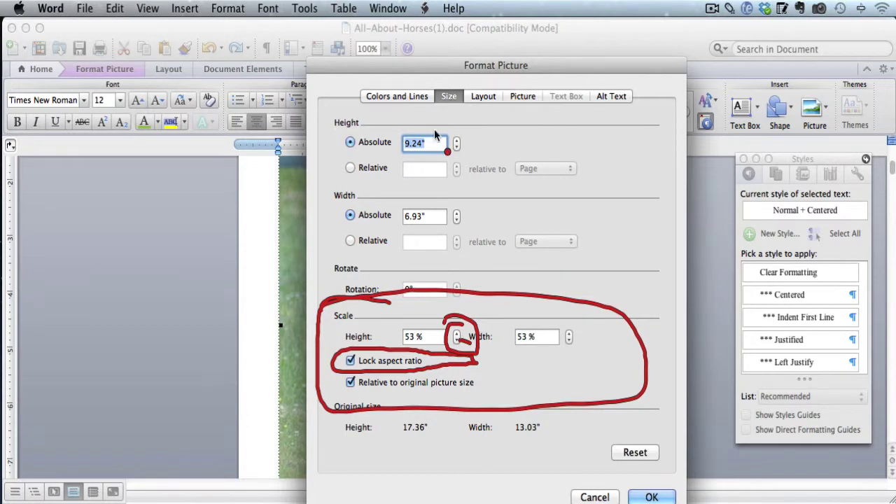
mouse_move(445, 132)
mouse_down()
mouse_move(387, 166)
mouse_move(452, 248)
mouse_move(483, 146)
mouse_move(408, 124)
mouse_up()
Lower Scale Height from 53% to 48% with aspect ratio locked, giving 8.33" × 6.25".
key(Escape)
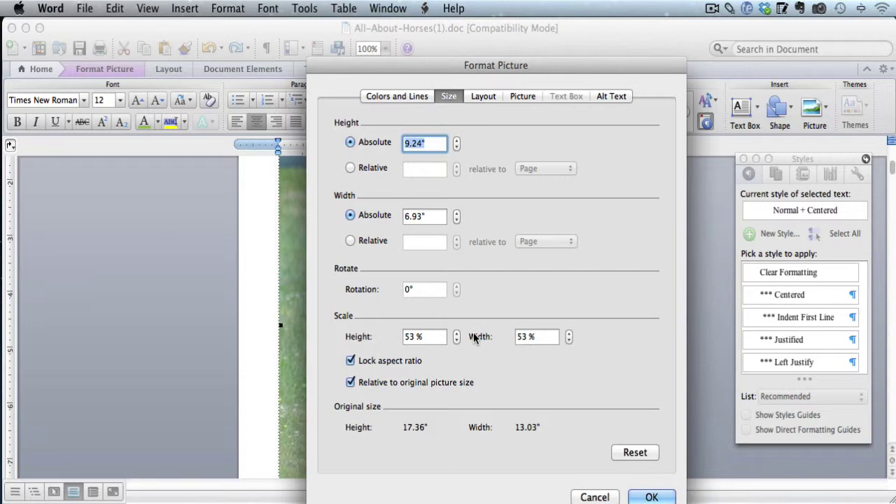
click(458, 338)
click(457, 338)
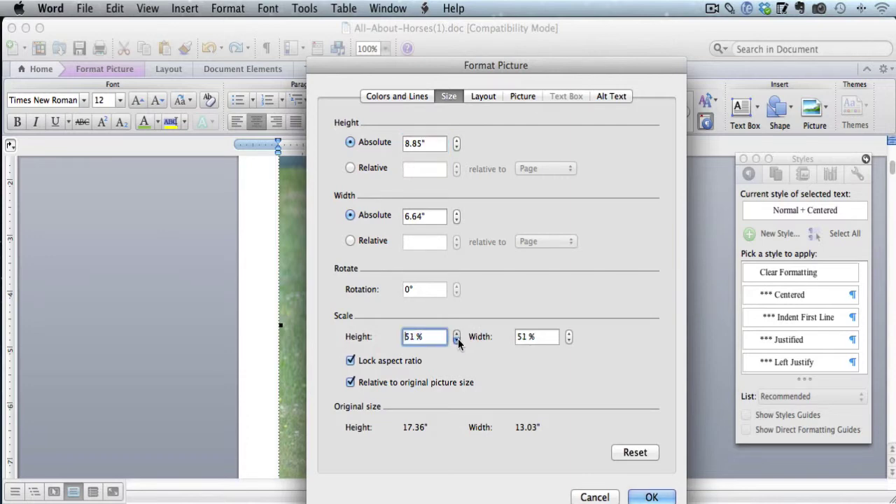
click(458, 338)
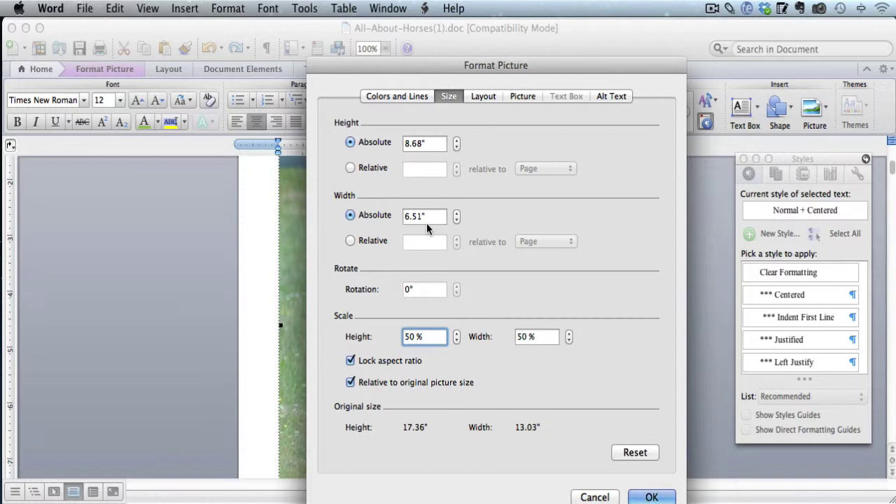
click(455, 340)
click(456, 340)
click(456, 341)
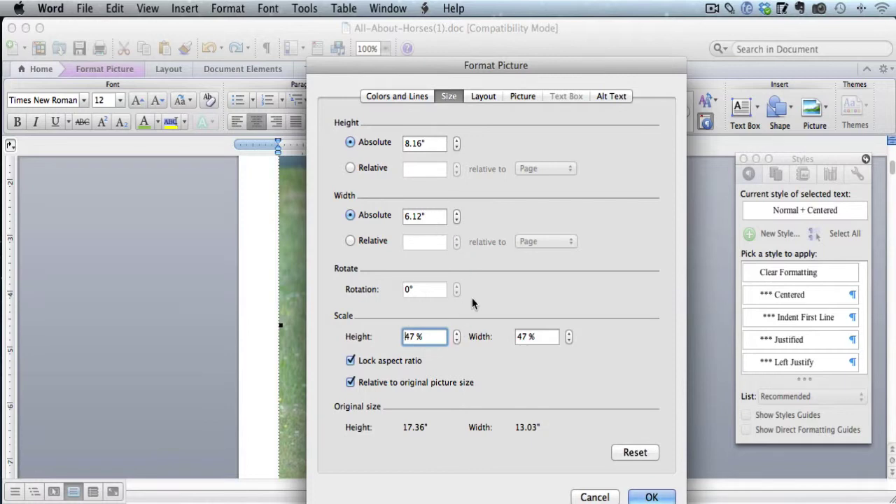
click(456, 334)
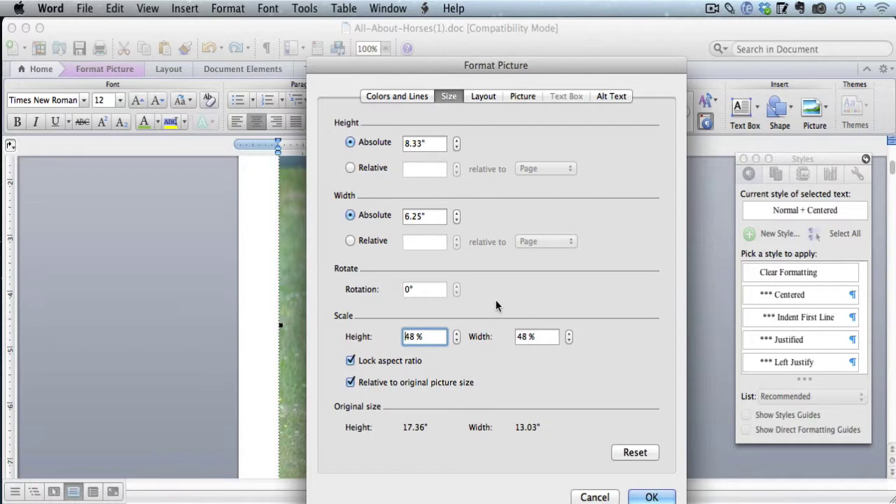
Apply the 48% resize, then reopen Format Picture to confirm 8.32" × 6.25" and close it.
click(651, 497)
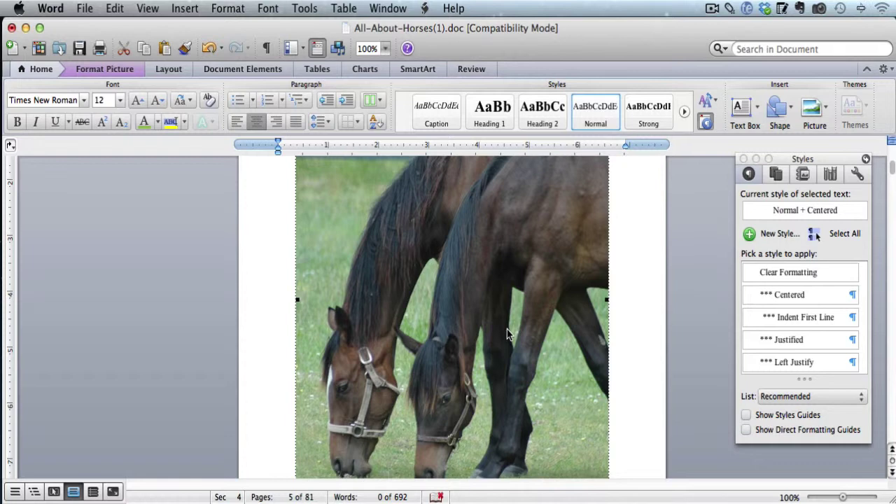
right_click(414, 228)
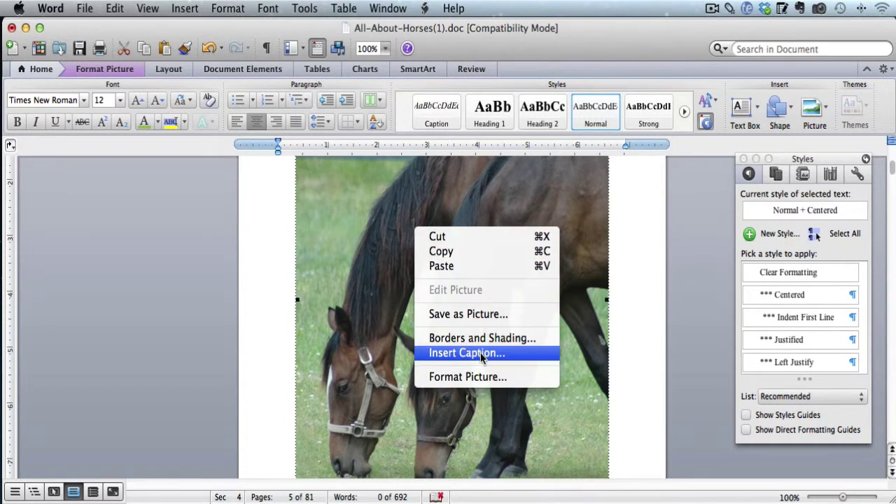
click(480, 374)
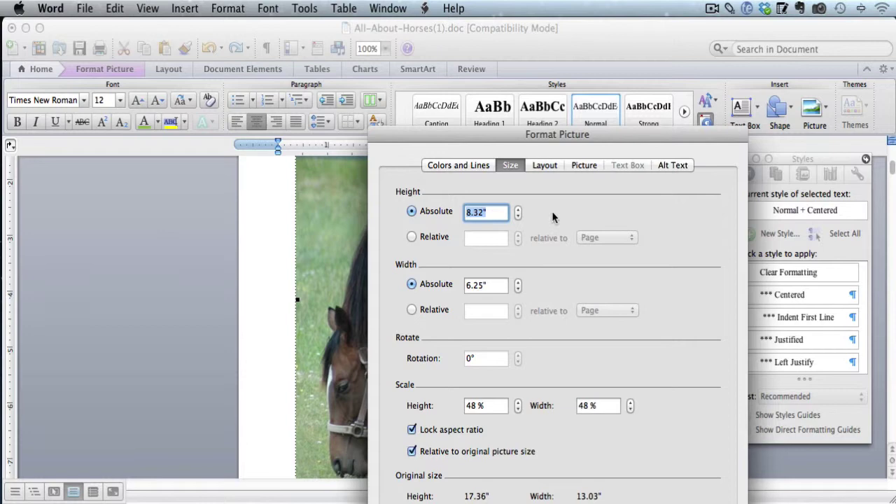
click(492, 212)
drag(523, 135, 464, 89)
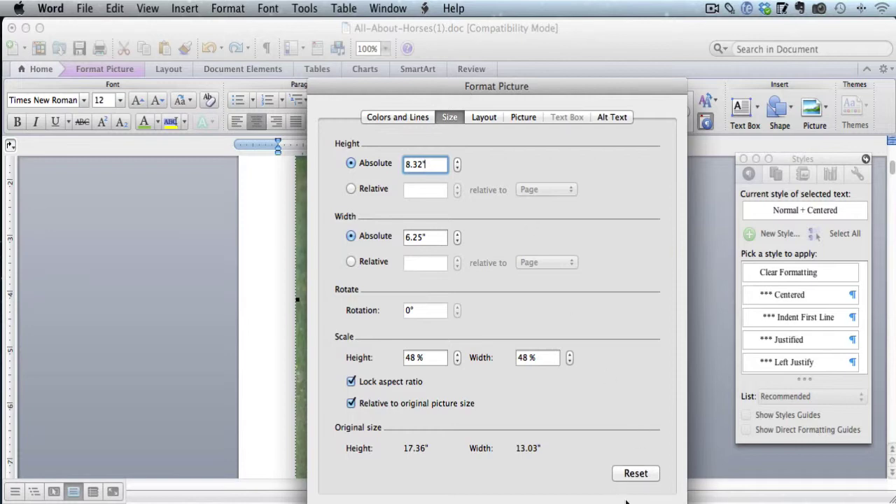
key(Return)
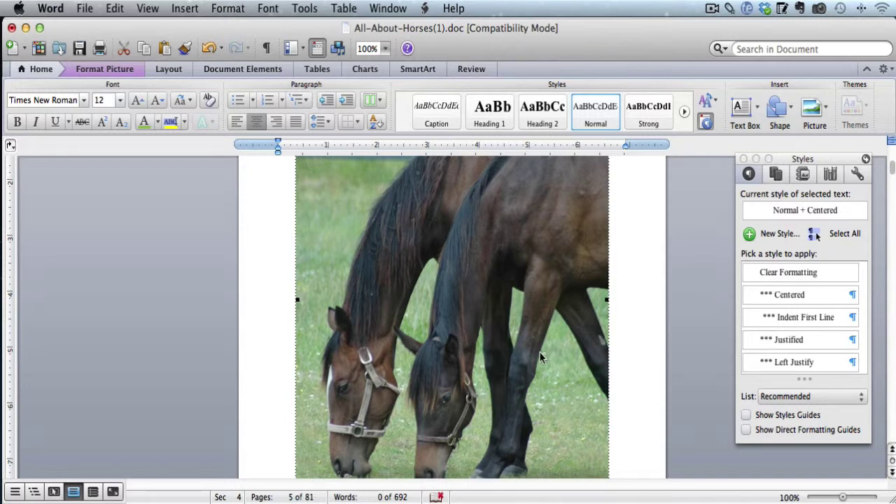
scroll(539, 357, down, 1)
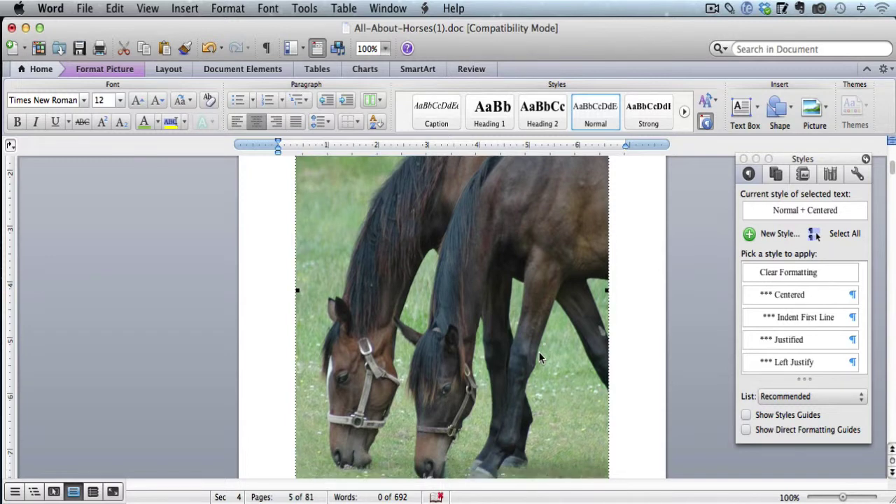